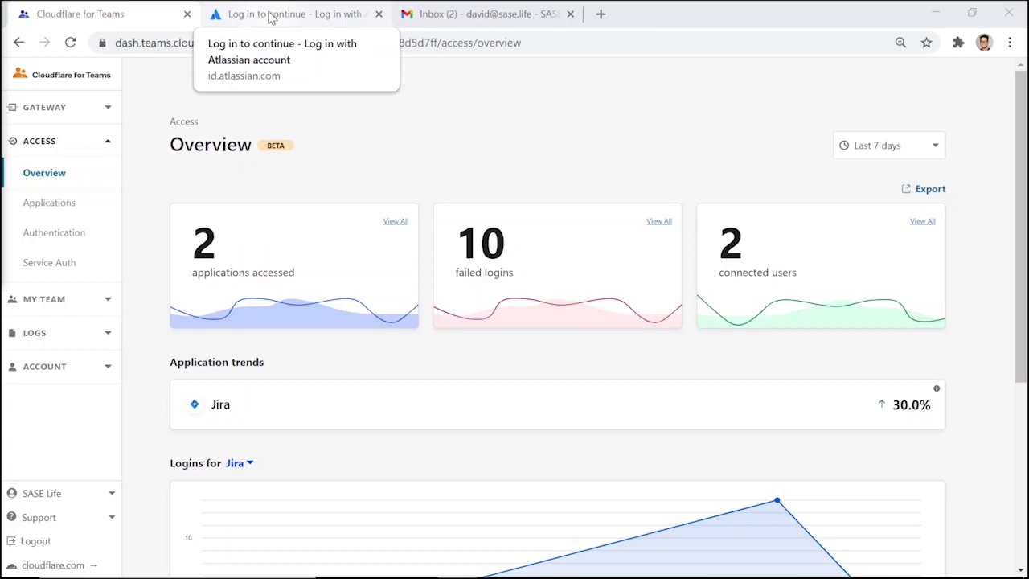
Sign in to Jira with the suggested work e-mail via Cloudflare Access and Okta
{"action": "left_click", "coordinate": [270, 17]}
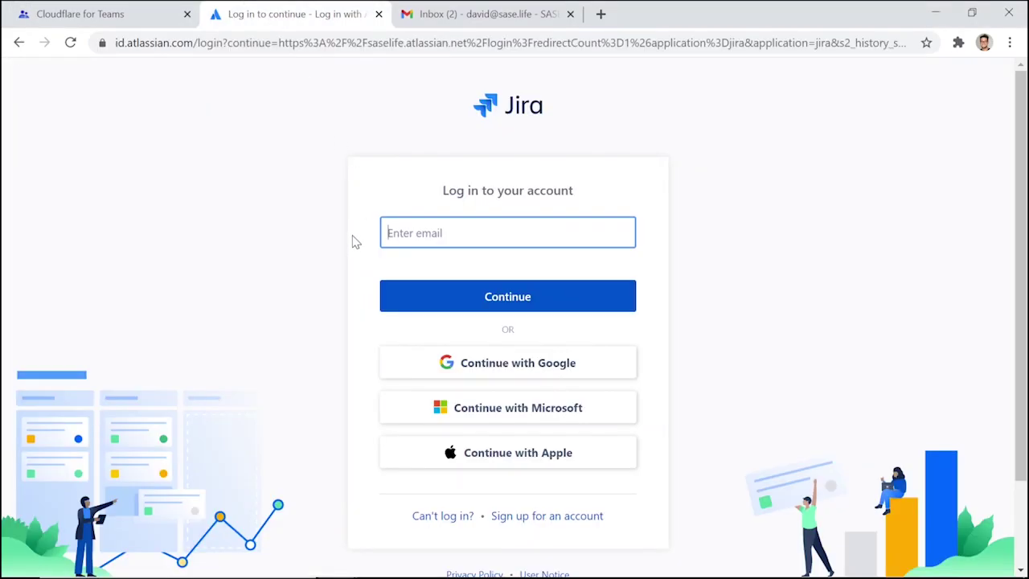
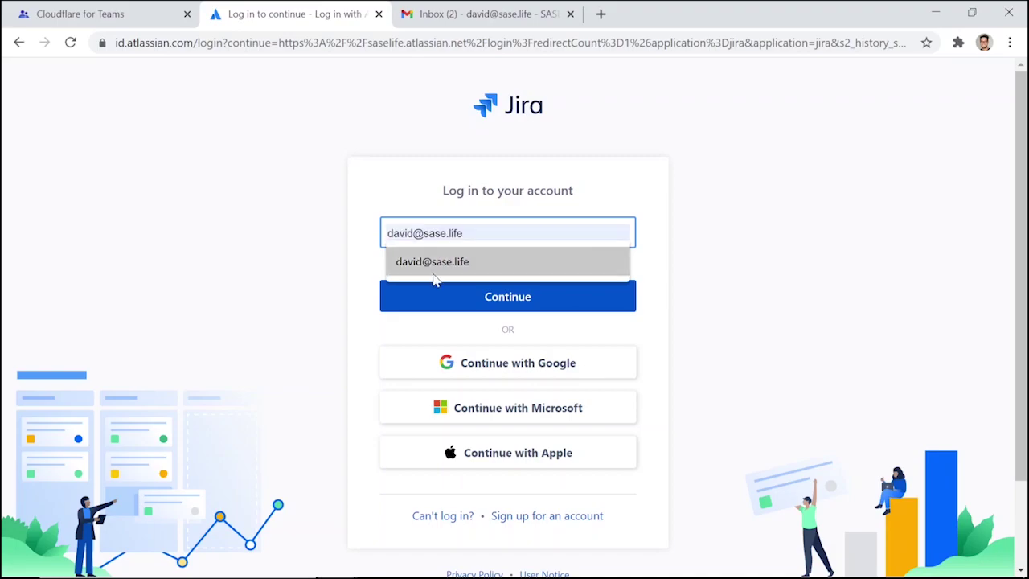
{"action": "left_click", "coordinate": [450, 263]}
{"action": "left_click", "coordinate": [456, 282]}
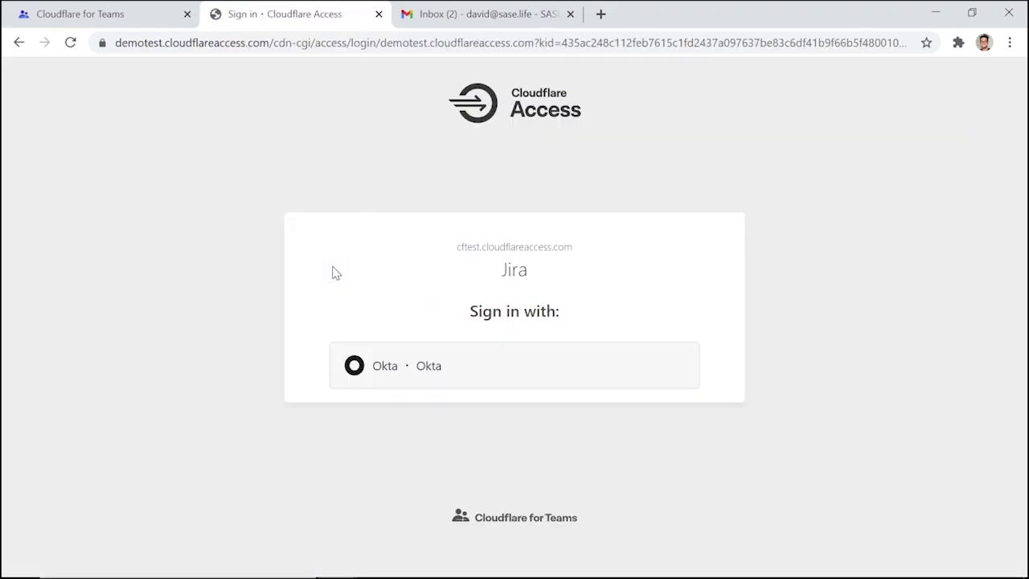
{"action": "left_click", "coordinate": [356, 383]}
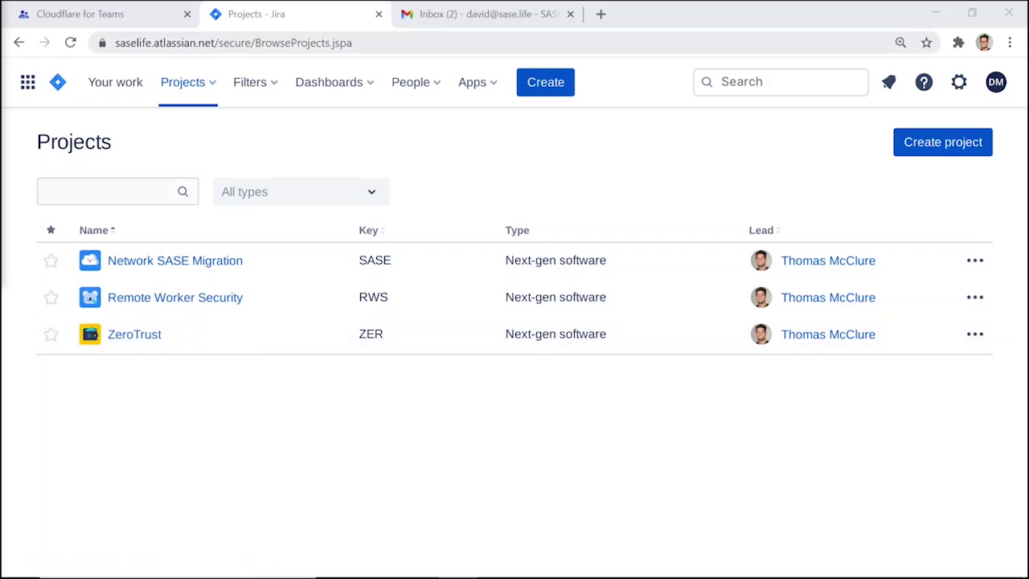
Replace the Jira URL path with 'admin' to try the admin page
{"action": "left_click_drag", "start_coordinate": [218, 43], "coordinate": [372, 48]}
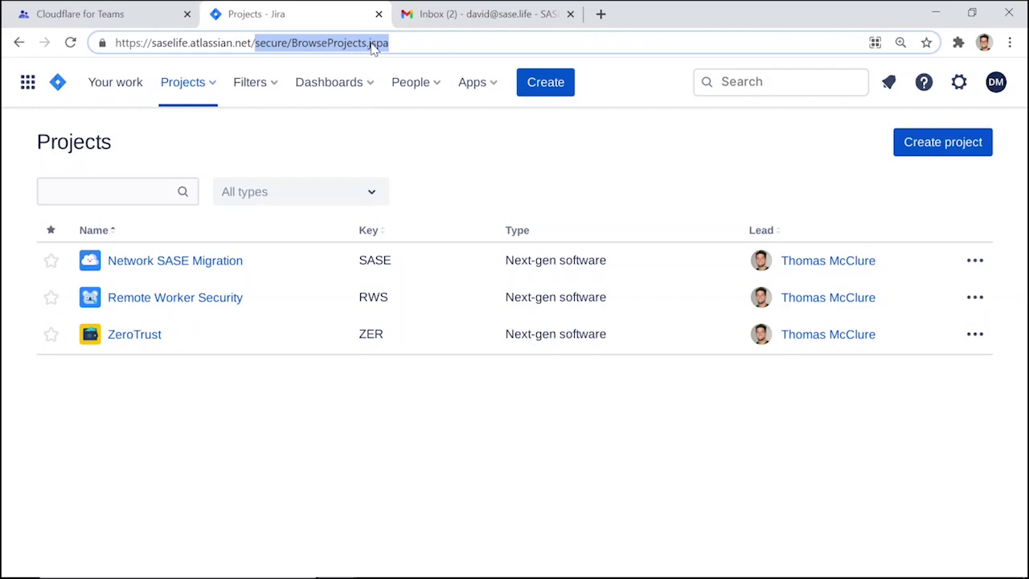
{"action": "key", "text": "BackSpace"}
{"action": "type", "text": "admin"}
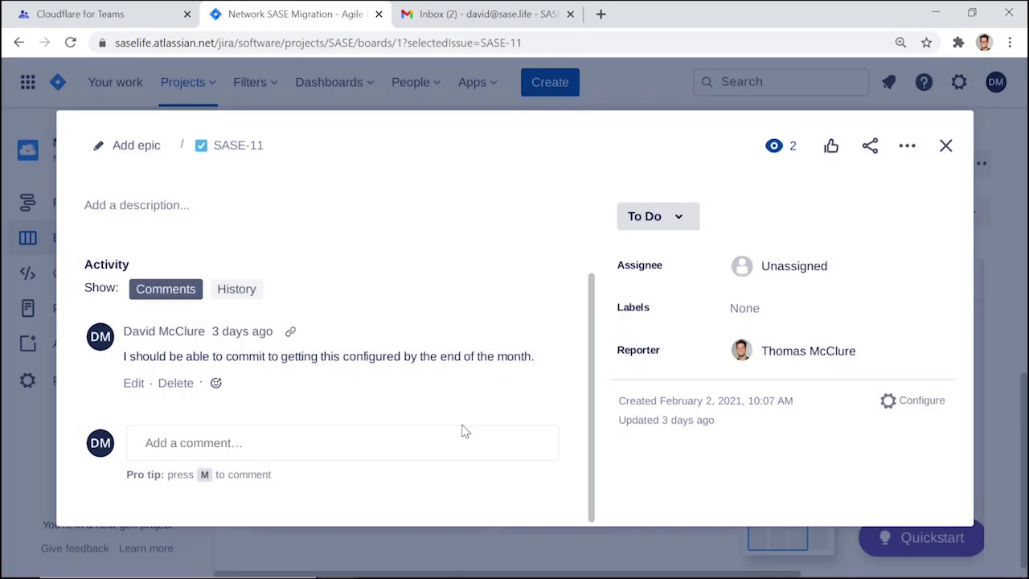
Try deleting the comment on SASE-11 and dismiss the blocked-action error
{"action": "left_click", "coordinate": [177, 383]}
{"action": "left_click", "coordinate": [580, 227]}
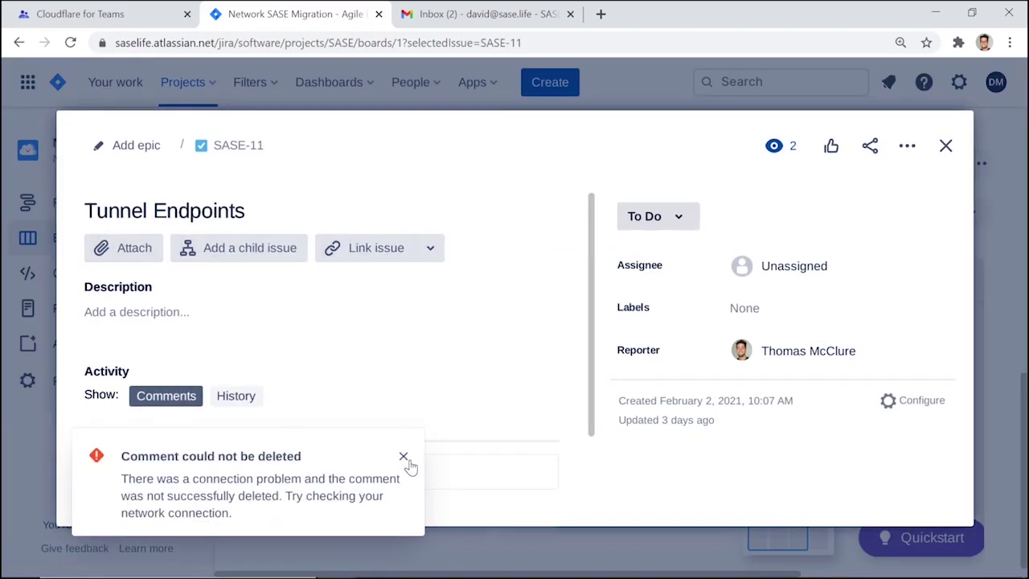
{"action": "left_click", "coordinate": [403, 456]}
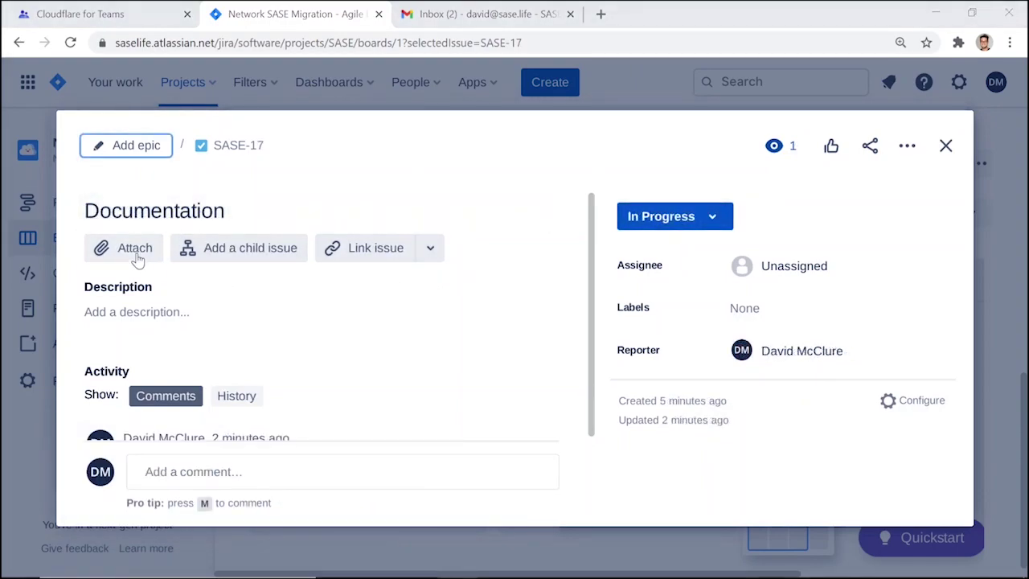
Try attaching the recent invoice PDF to SASE-17, dismiss the error, and return to the board
{"action": "left_click", "coordinate": [136, 254]}
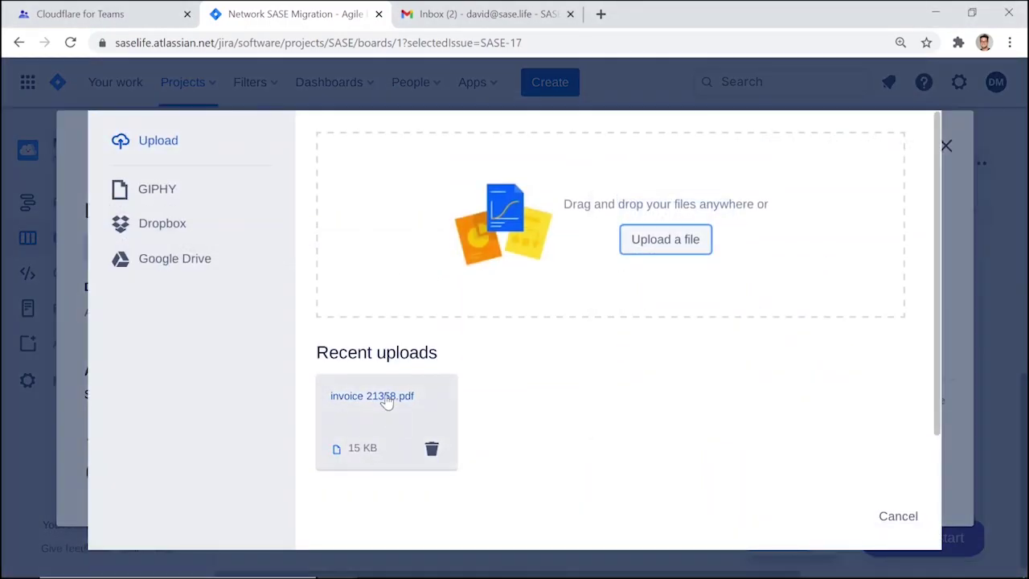
{"action": "left_click", "coordinate": [386, 401]}
{"action": "left_click", "coordinate": [803, 516]}
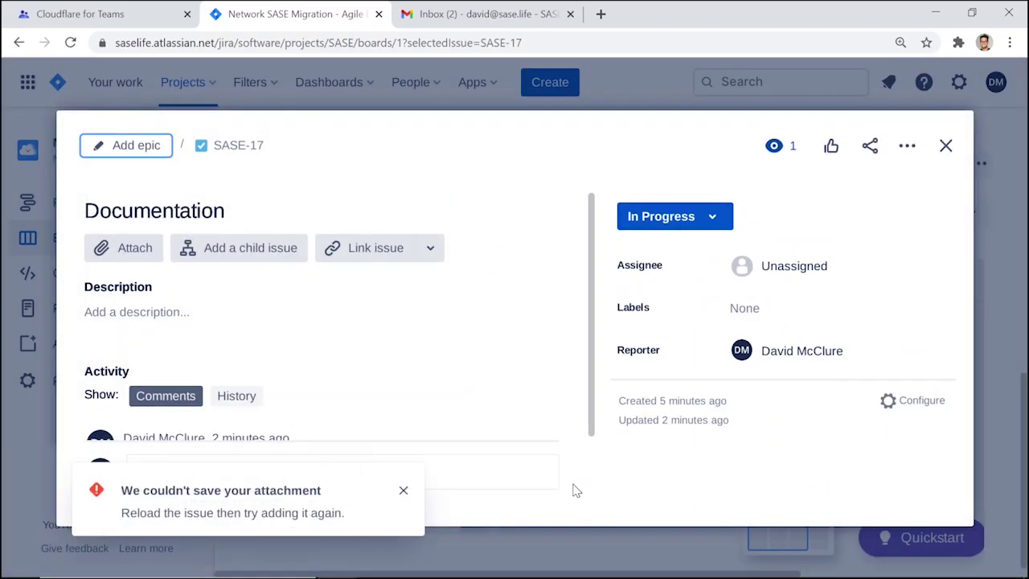
{"action": "left_click", "coordinate": [403, 489]}
{"action": "key", "text": "Escape"}
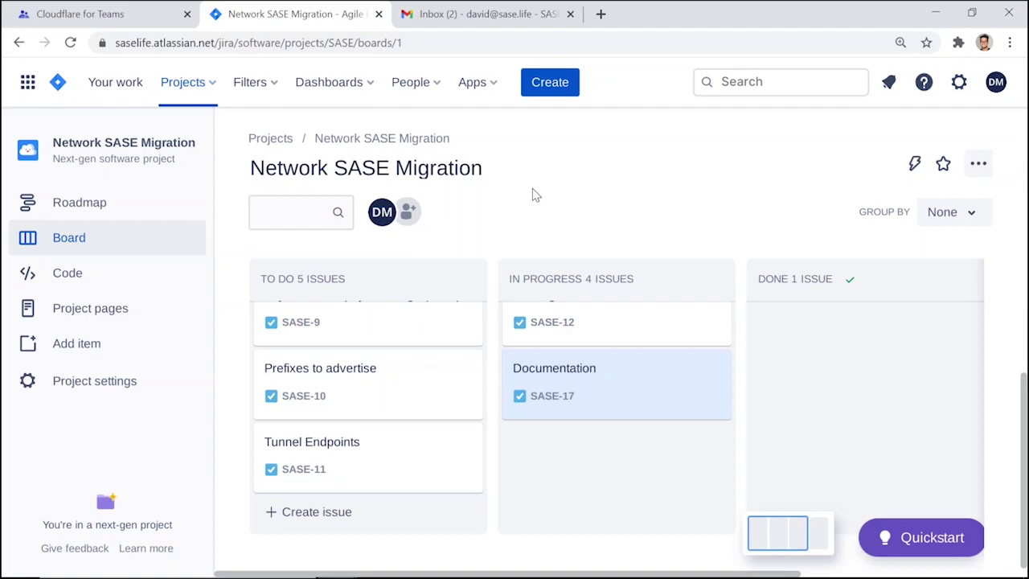
{"action": "right_click", "coordinate": [532, 189]}
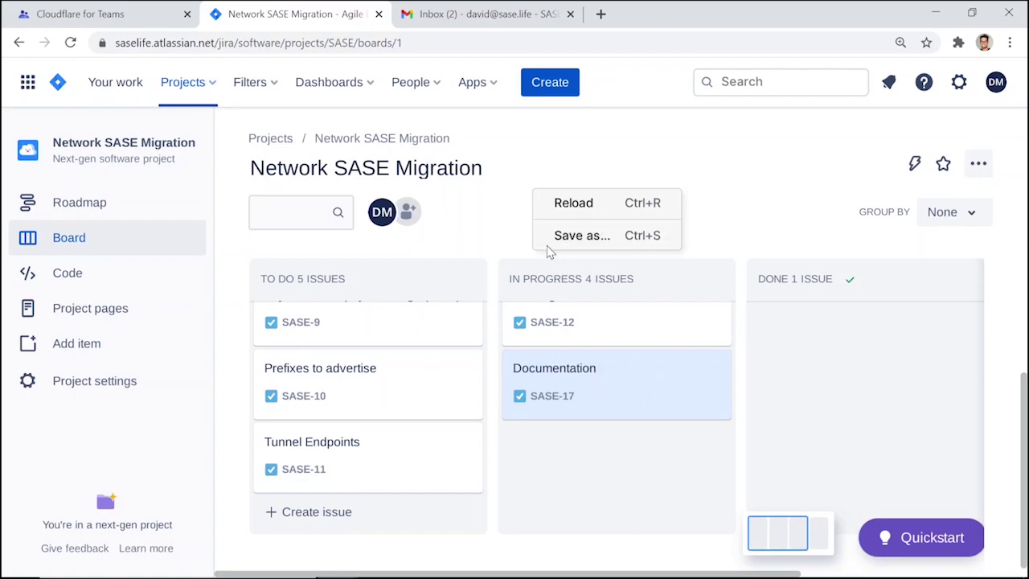
{"action": "left_click", "coordinate": [504, 210]}
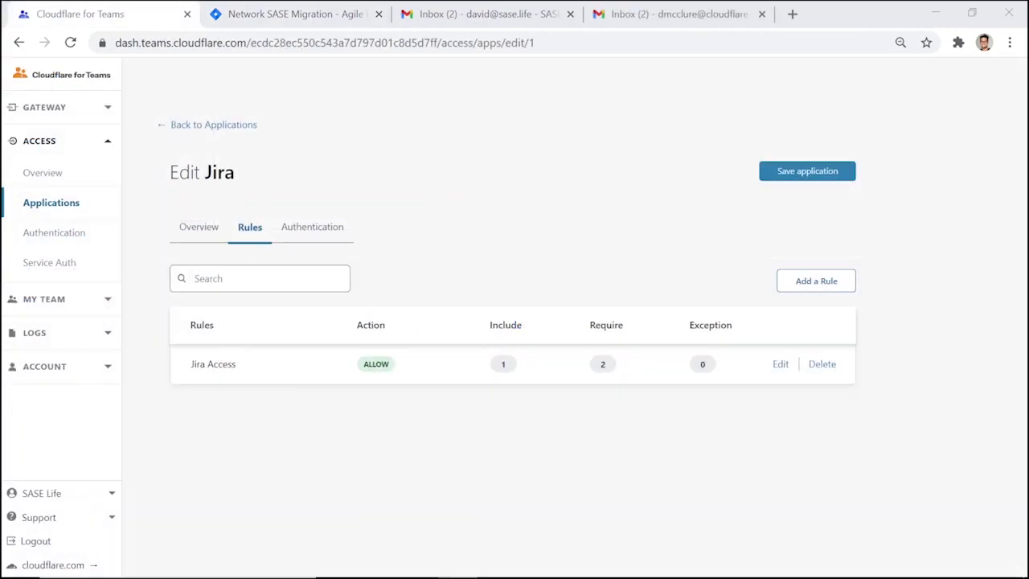
Edit the Jira Access rule and expand its Atlassian group criteria
{"action": "left_click", "coordinate": [781, 366]}
{"action": "scroll", "coordinate": [924, 373], "scroll_direction": "down", "scroll_amount": 2}
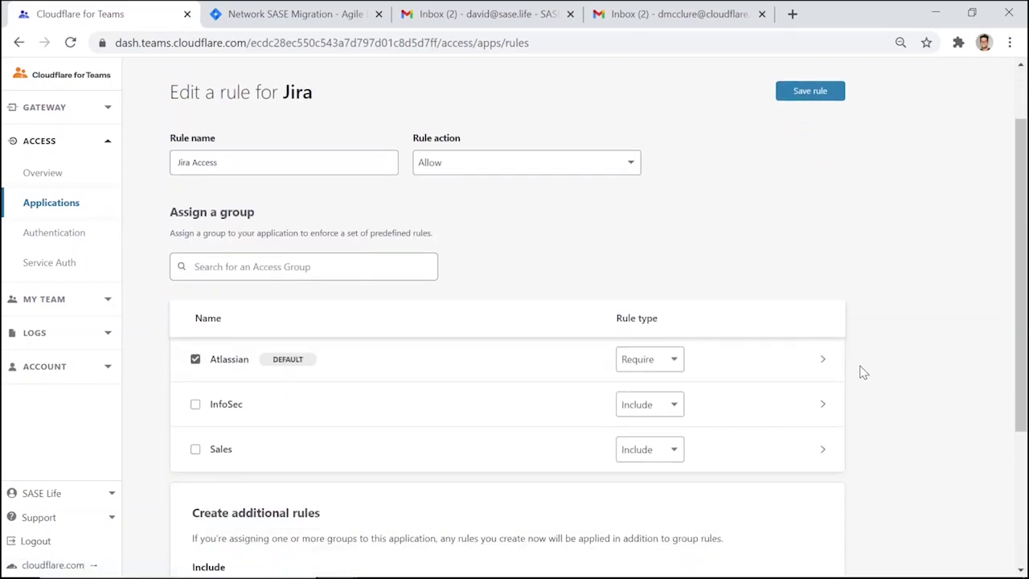
{"action": "left_click", "coordinate": [828, 368]}
{"action": "scroll", "coordinate": [896, 393], "scroll_direction": "down", "scroll_amount": 1}
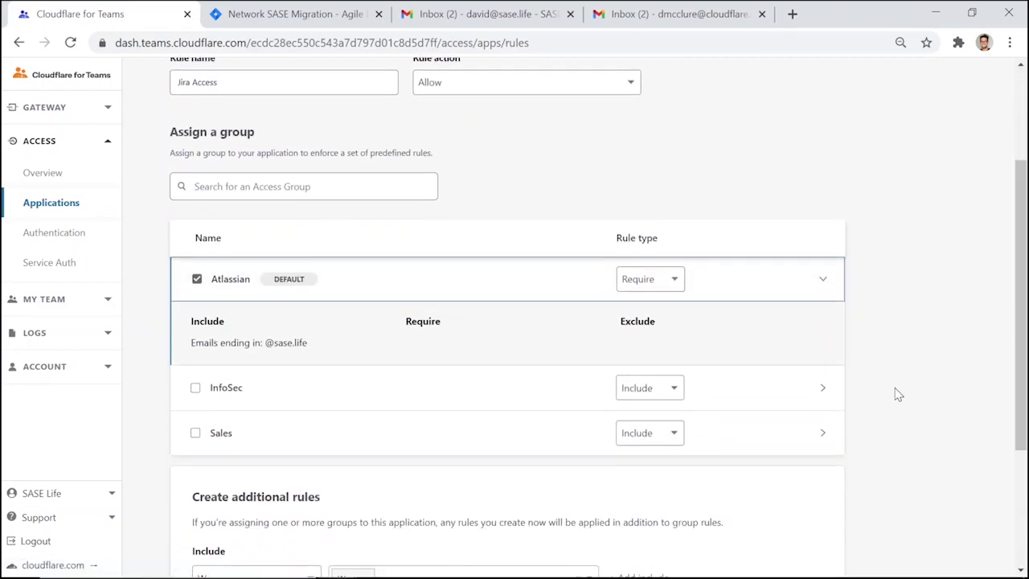
{"action": "scroll", "coordinate": [896, 394], "scroll_direction": "down", "scroll_amount": 3}
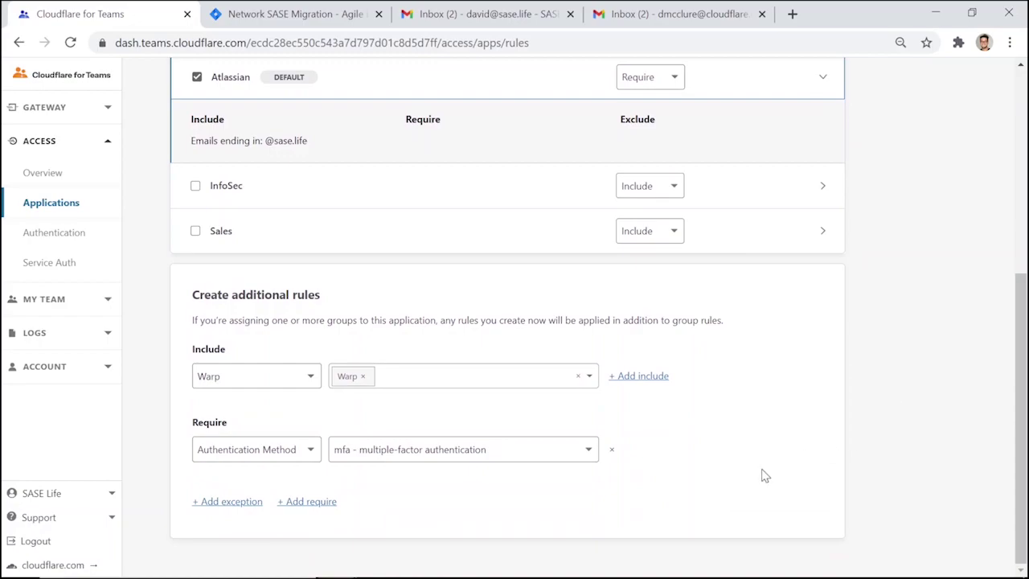
Add a require condition: Authentication Method set to hwk (hardware-secured key)
{"action": "left_click", "coordinate": [302, 501]}
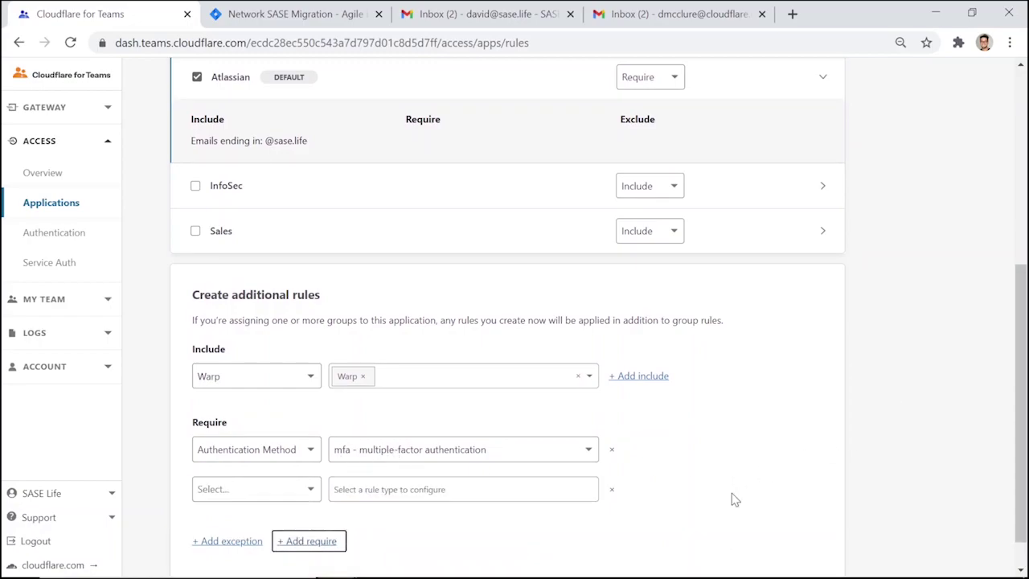
{"action": "scroll", "coordinate": [904, 450], "scroll_direction": "down", "scroll_amount": 1}
{"action": "left_click", "coordinate": [245, 454]}
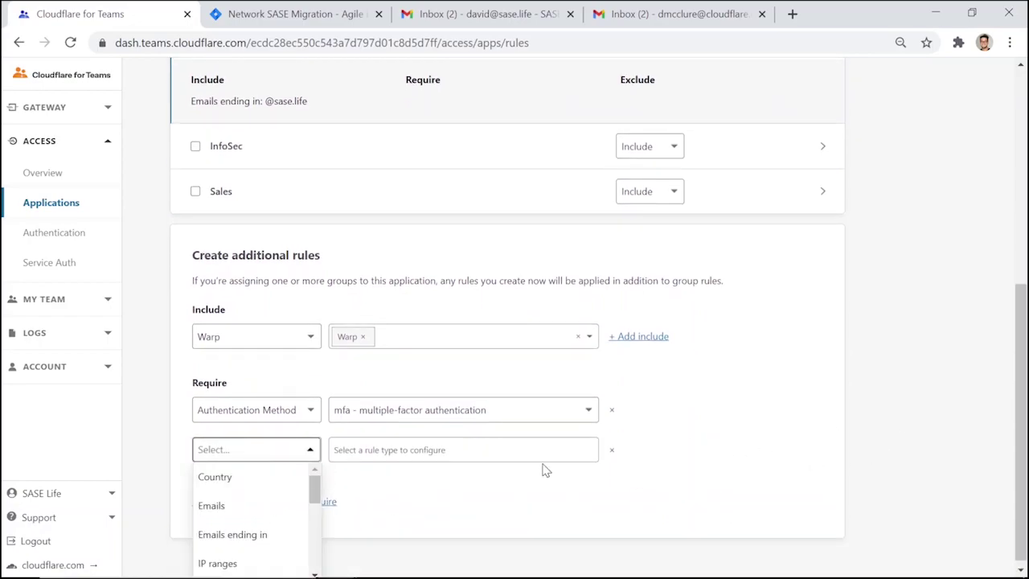
{"action": "scroll", "coordinate": [925, 418], "scroll_direction": "down", "scroll_amount": 1}
{"action": "scroll", "coordinate": [241, 523], "scroll_direction": "down", "scroll_amount": 5}
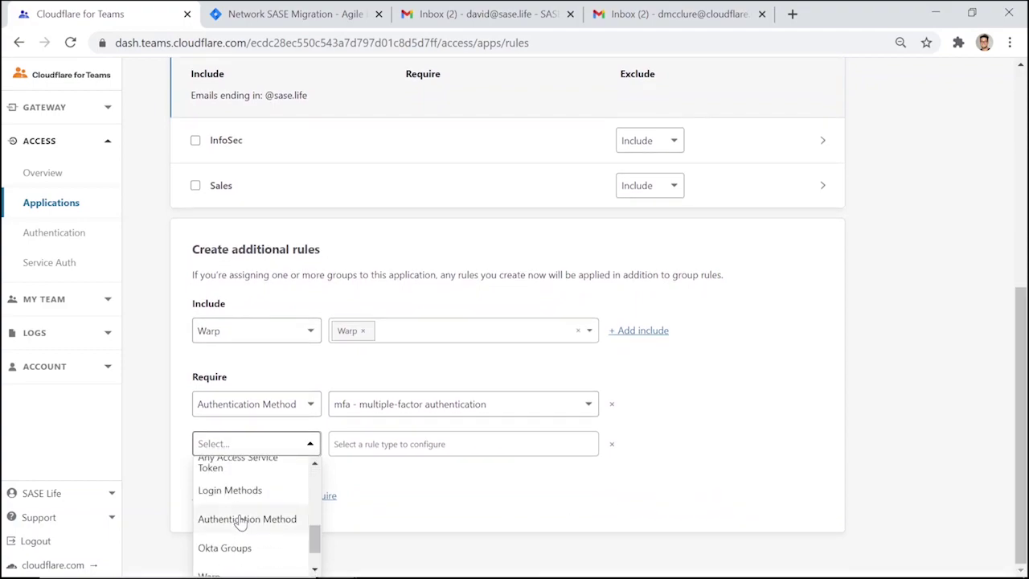
{"action": "left_click", "coordinate": [241, 521]}
{"action": "left_click", "coordinate": [384, 455]}
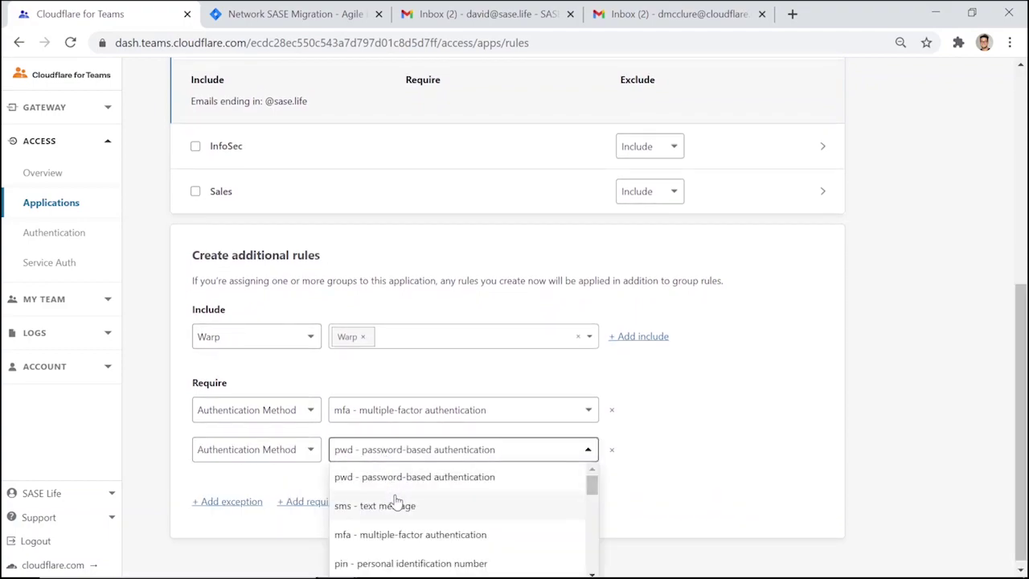
{"action": "scroll", "coordinate": [396, 501], "scroll_direction": "down", "scroll_amount": 4}
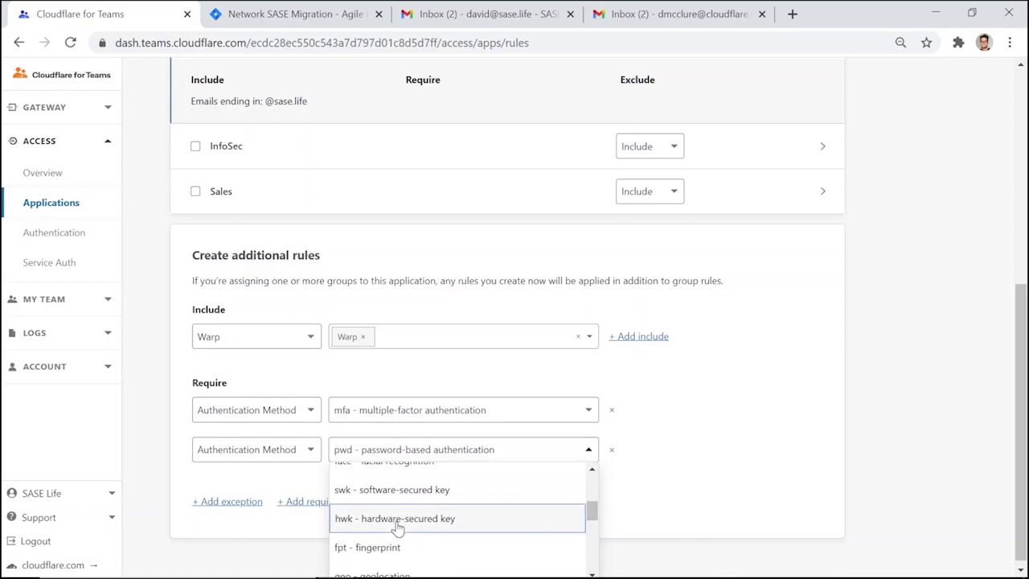
{"action": "left_click", "coordinate": [396, 521]}
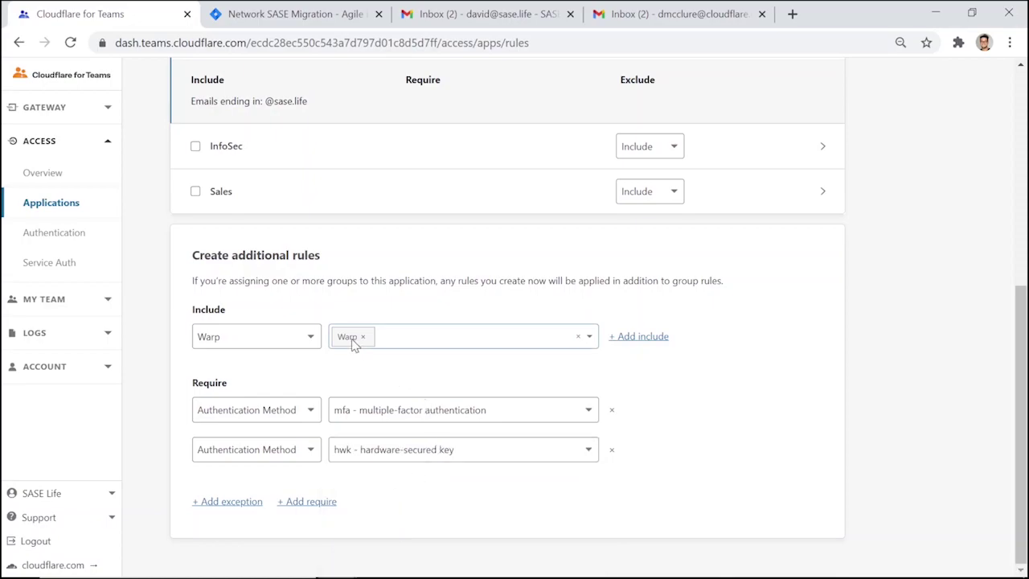
{"action": "mouse_move", "coordinate": [713, 575]}
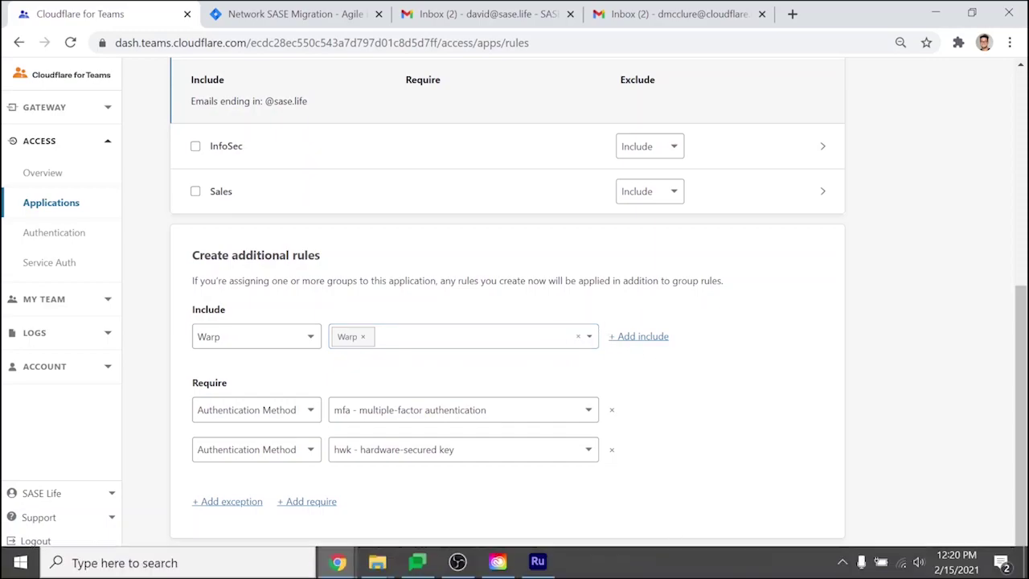
{"action": "left_click", "coordinate": [841, 562]}
{"action": "left_click", "coordinate": [848, 500]}
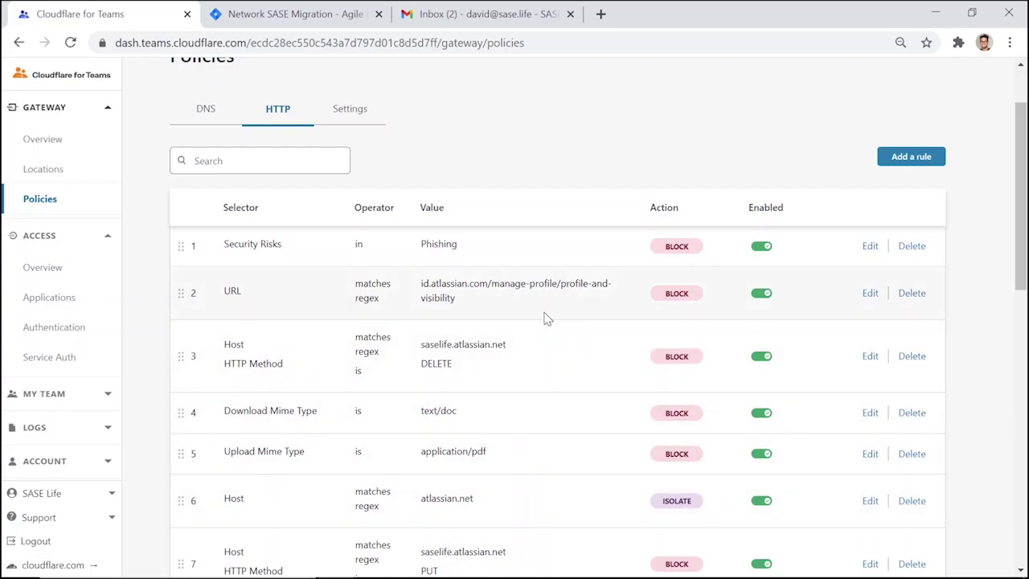
Open the Security Risks HTTP policy and review its Phishing category value
{"action": "left_click", "coordinate": [869, 245]}
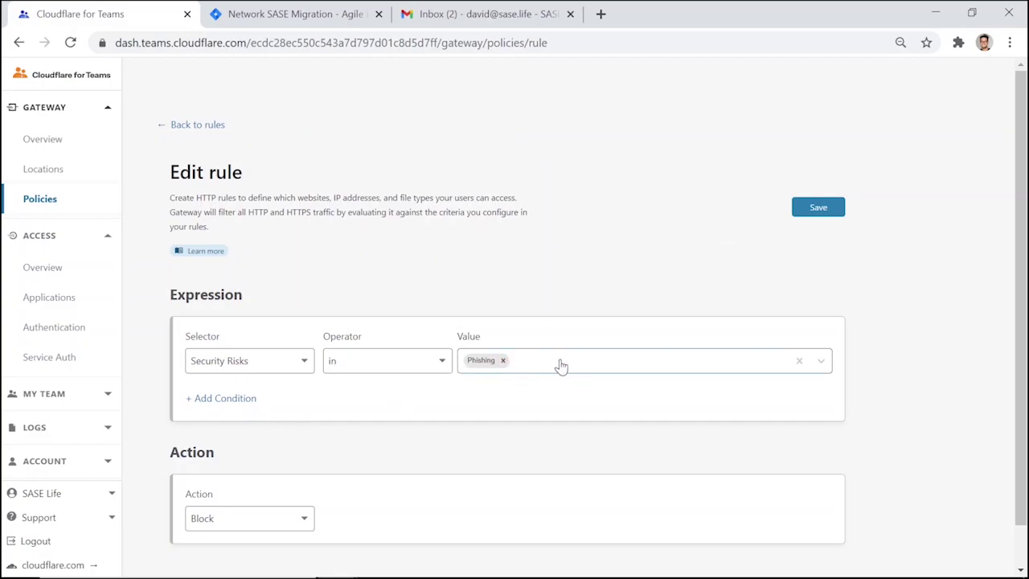
{"action": "left_click", "coordinate": [547, 367]}
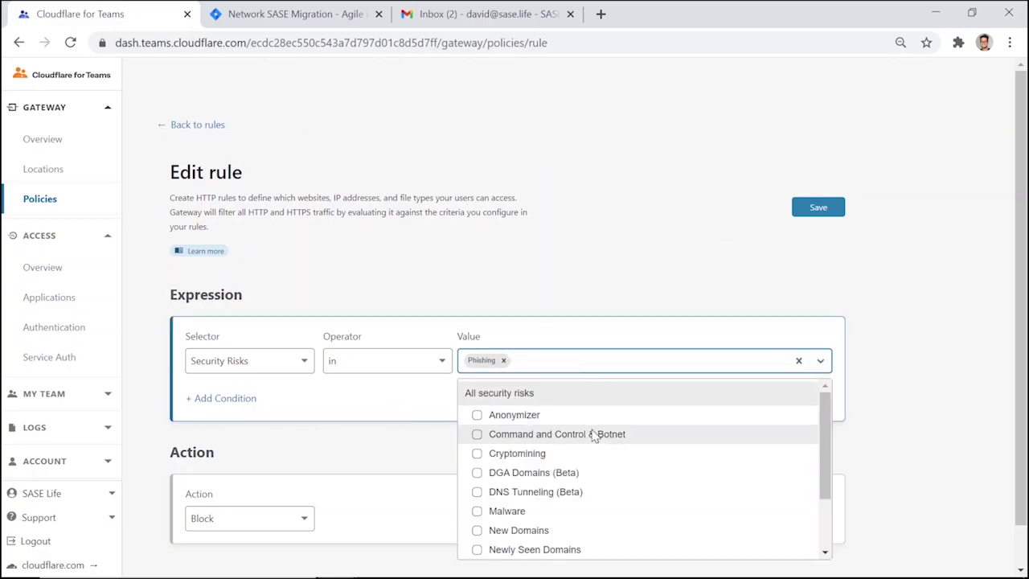
{"action": "scroll", "coordinate": [648, 455], "scroll_direction": "down", "scroll_amount": 2}
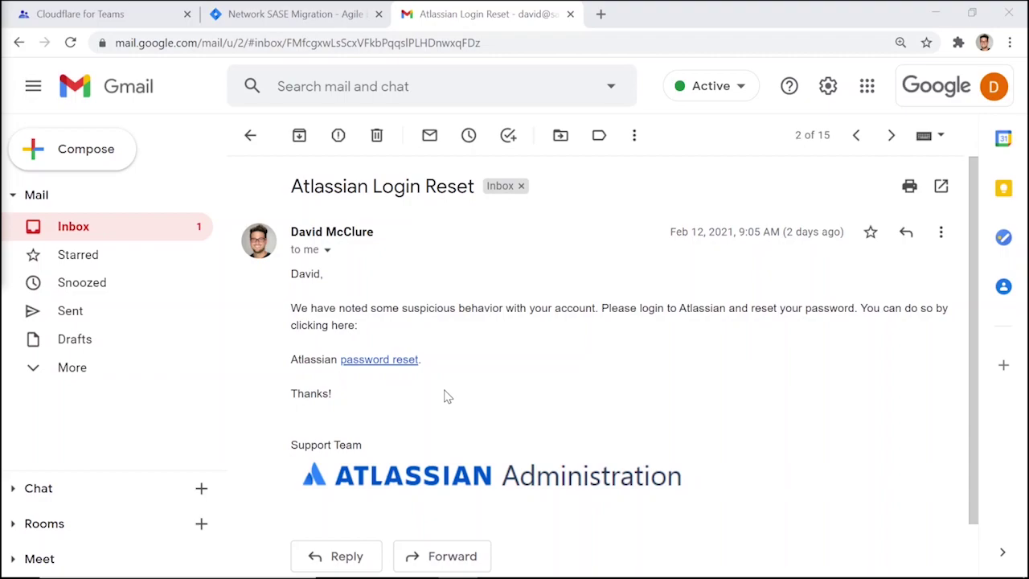
Follow the password reset link in the Atlassian Login Reset email
{"action": "left_click", "coordinate": [393, 361]}
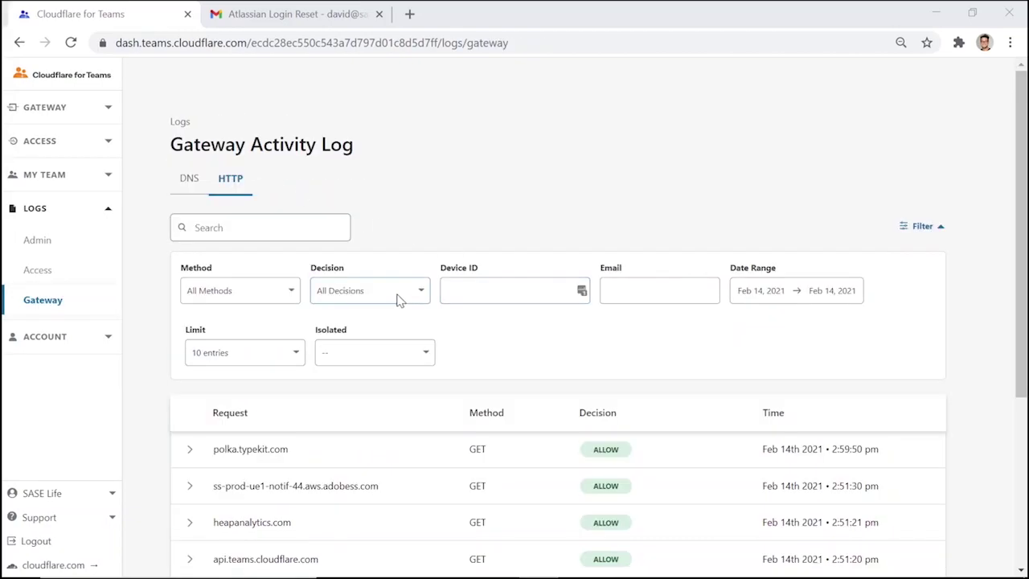
Filter the HTTP activity log to Block decisions and expand the first blocked request
{"action": "left_click", "coordinate": [400, 296]}
{"action": "left_click", "coordinate": [368, 363]}
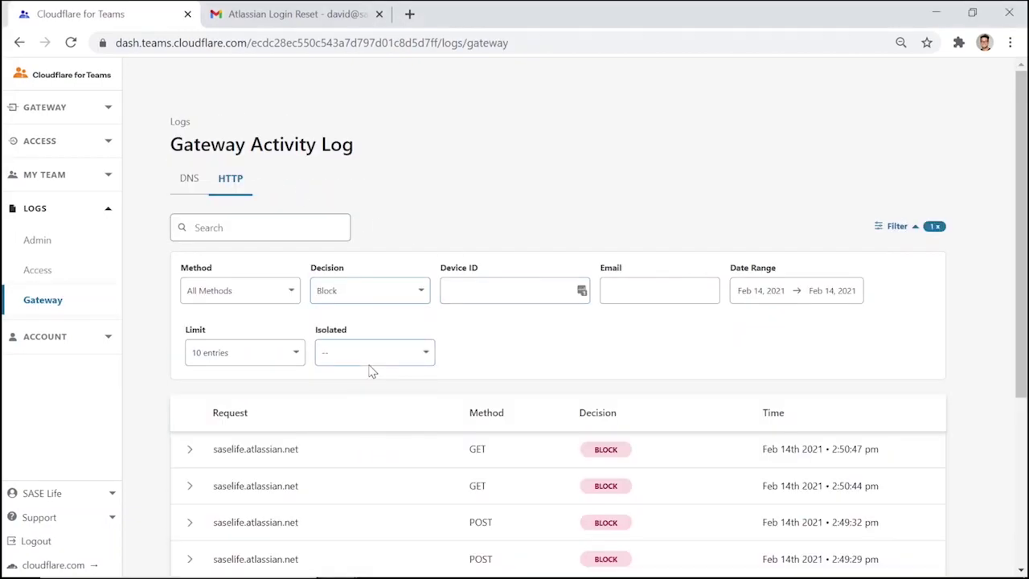
{"action": "scroll", "coordinate": [193, 451], "scroll_direction": "down", "scroll_amount": 1}
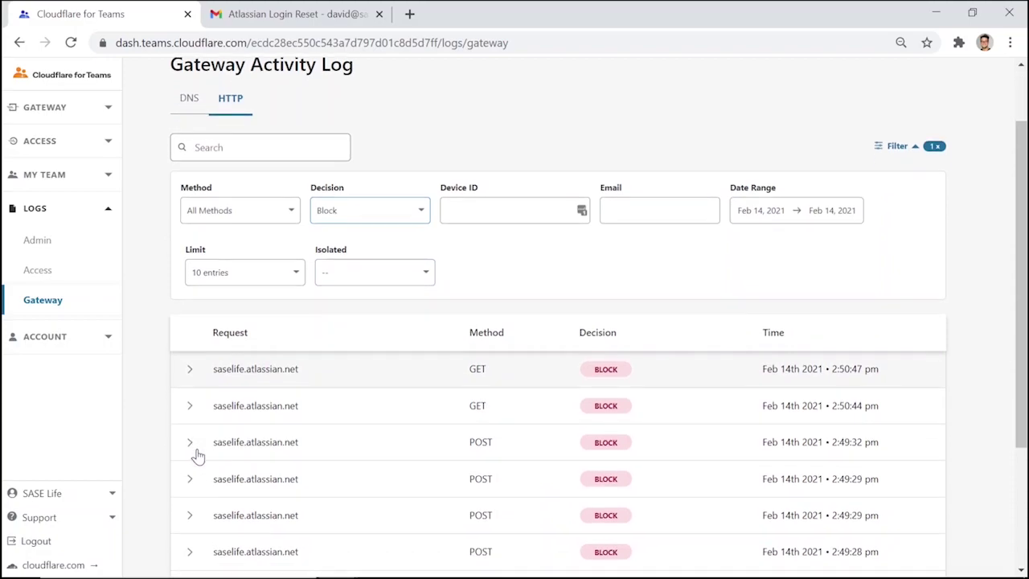
{"action": "left_click", "coordinate": [191, 371]}
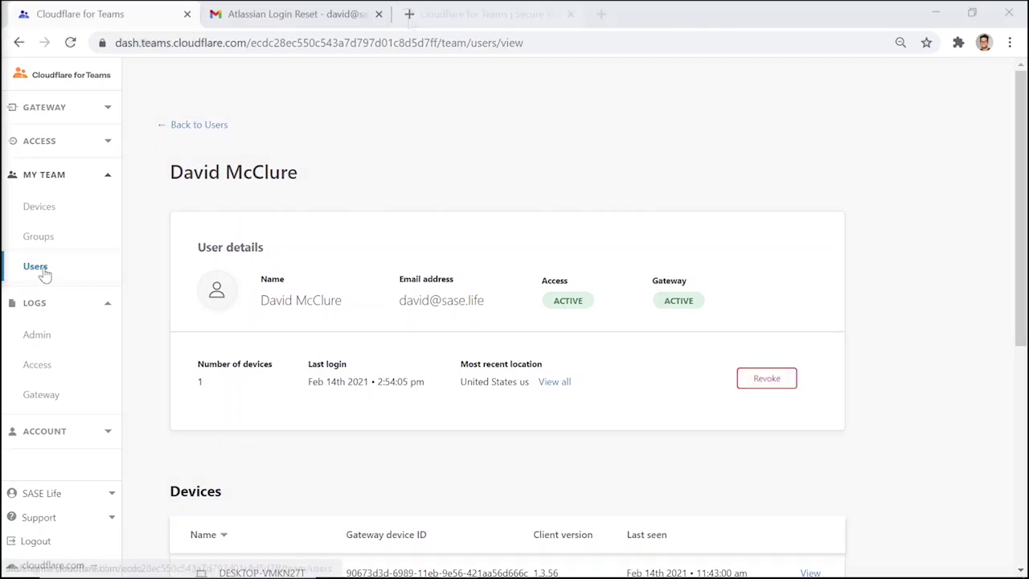
Open the Cloudflare for Teams product page at cloudflare.com/teams
{"action": "left_click", "coordinate": [71, 74]}
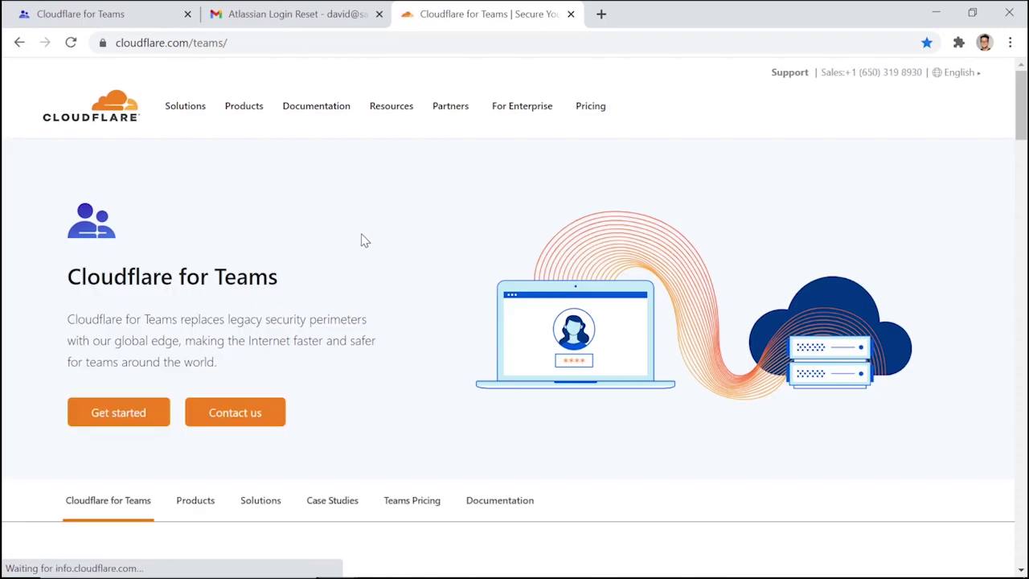